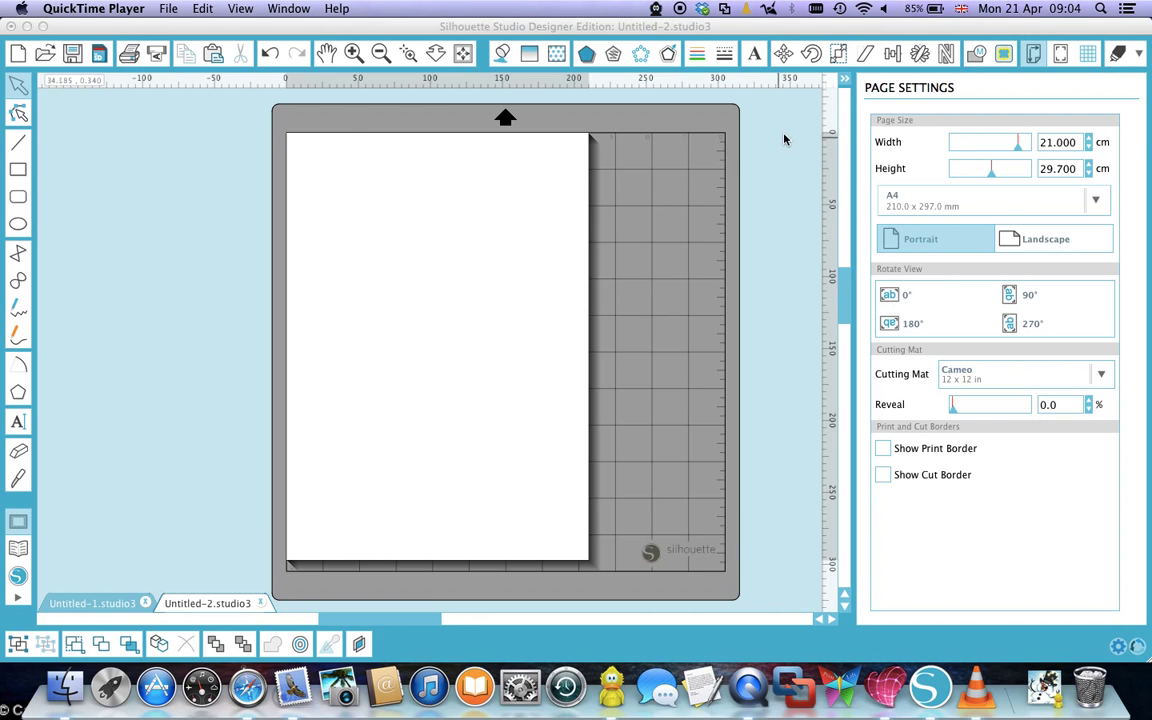
Step: Show the Nesting options and draw two rounded rectangles of different sizes on the page
left_click(947, 57)
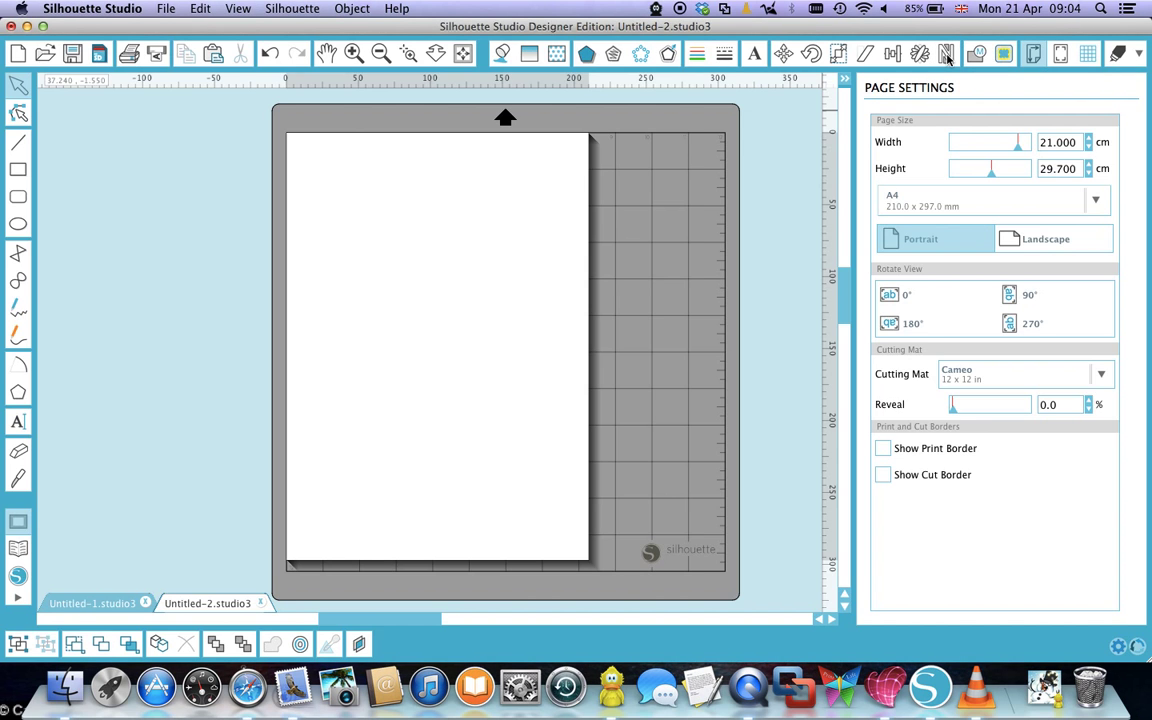
left_click(947, 57)
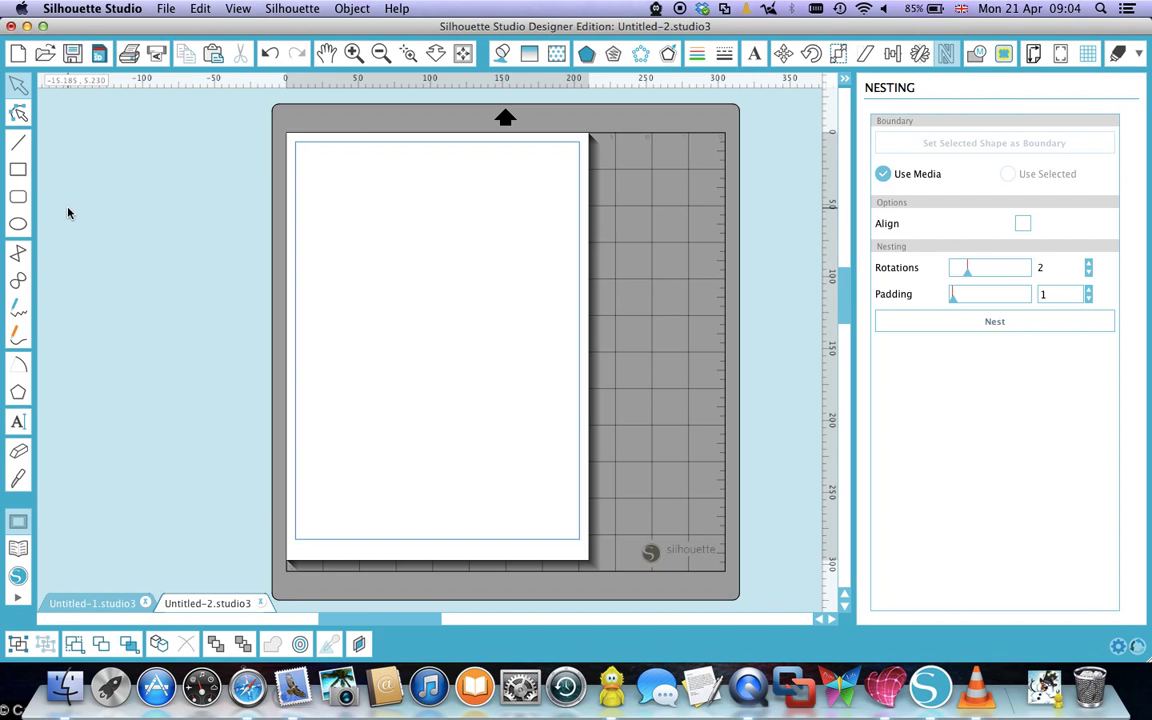
left_click(22, 204)
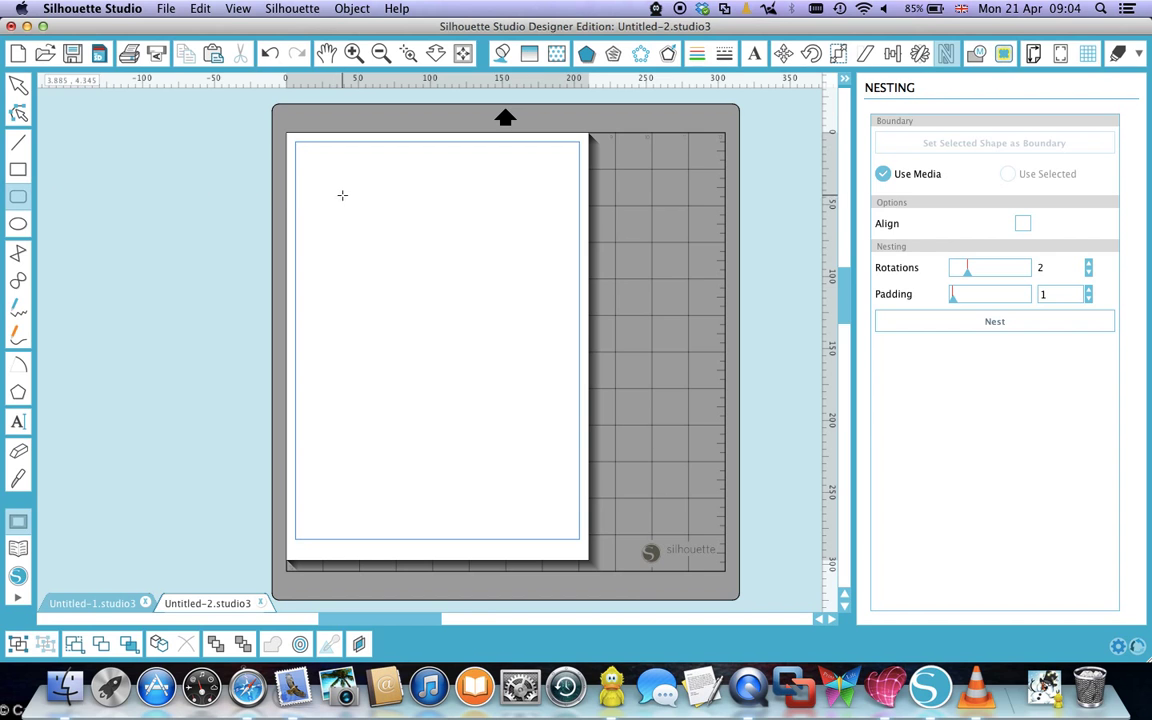
mouse_move(339, 186)
left_mouse_down()
mouse_move(412, 248)
mouse_move(465, 393)
mouse_move(471, 467)
left_mouse_up()
Step: Add three ellipses and two plain rectangles of different sizes to the page
left_click(22, 227)
mouse_move(488, 262)
left_mouse_down()
mouse_move(548, 276)
mouse_move(547, 296)
left_mouse_up()
left_click_drag(483, 194, 505, 237)
left_click(18, 169)
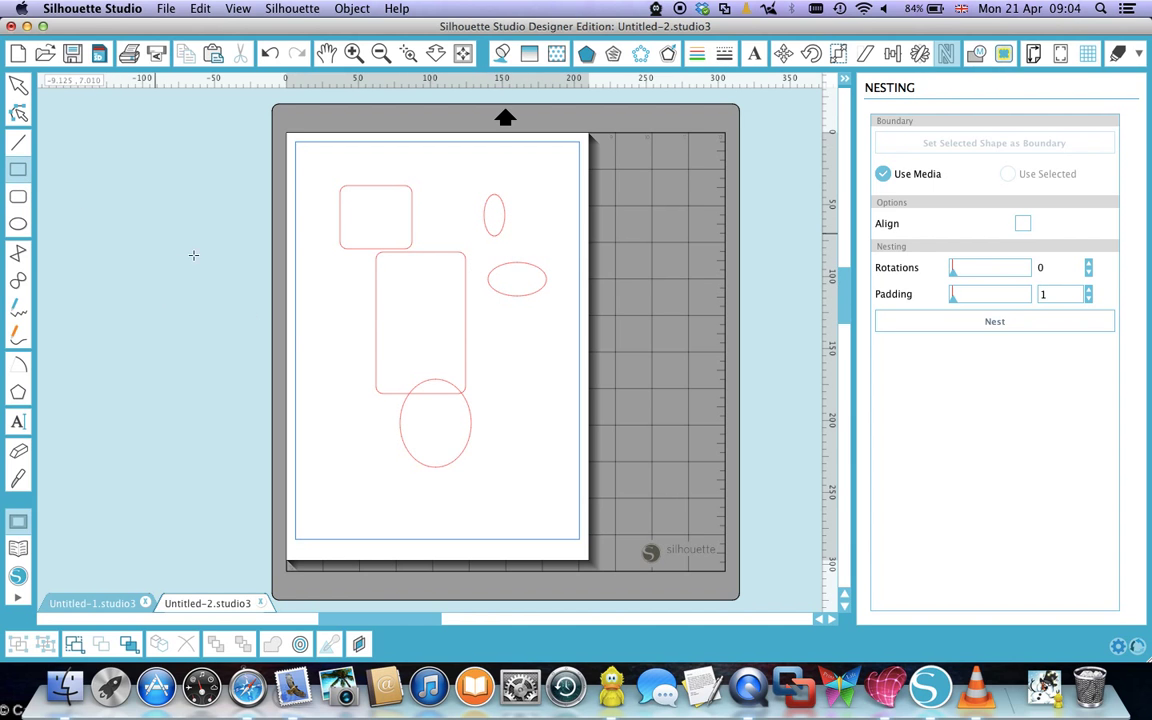
left_click_drag(346, 375, 371, 445)
left_click_drag(548, 395, 436, 447)
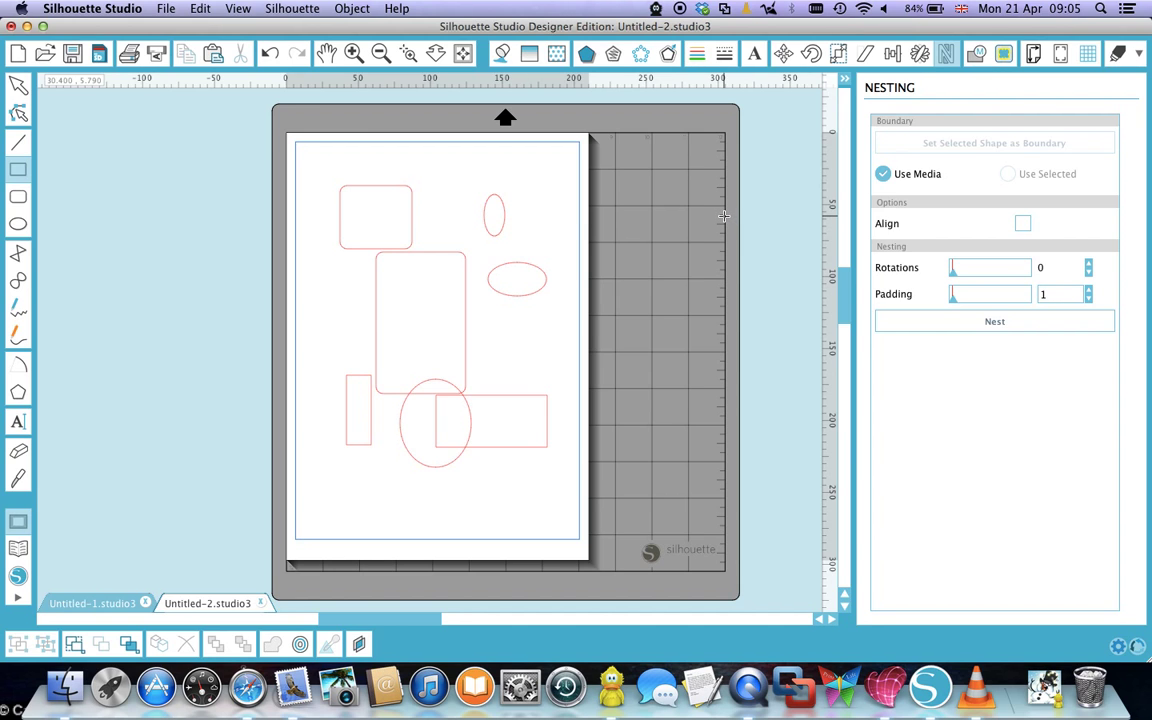
Step: Draw a rounded rectangle about 16.7 × 17.7 cm to the left of the shapes and set it as the nesting boundary
left_click(19, 200)
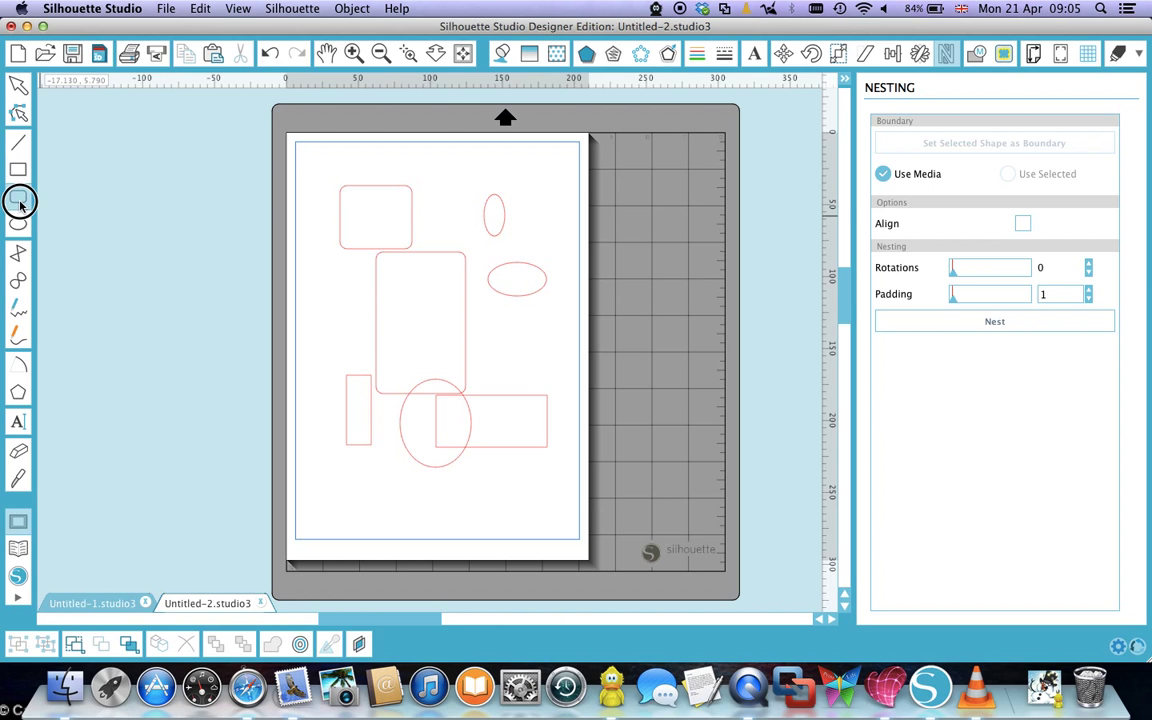
mouse_move(72, 188)
left_mouse_down()
mouse_move(273, 199)
mouse_move(273, 419)
mouse_move(278, 435)
mouse_move(311, 443)
left_mouse_up()
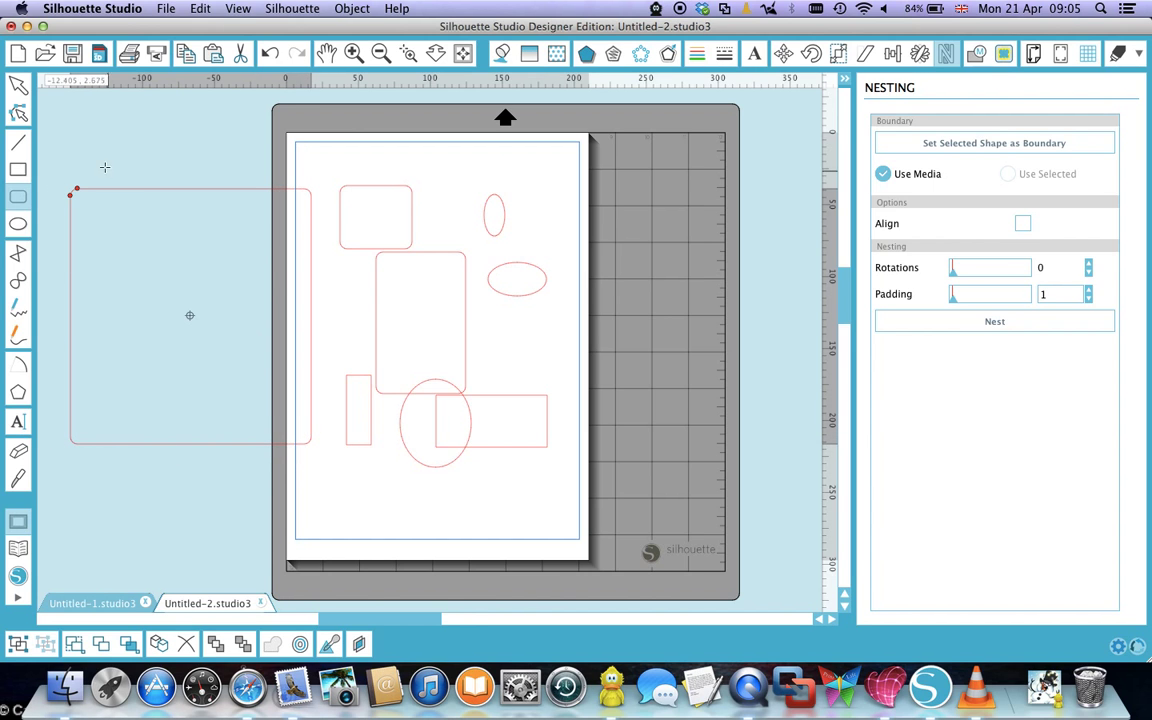
left_click(18, 85)
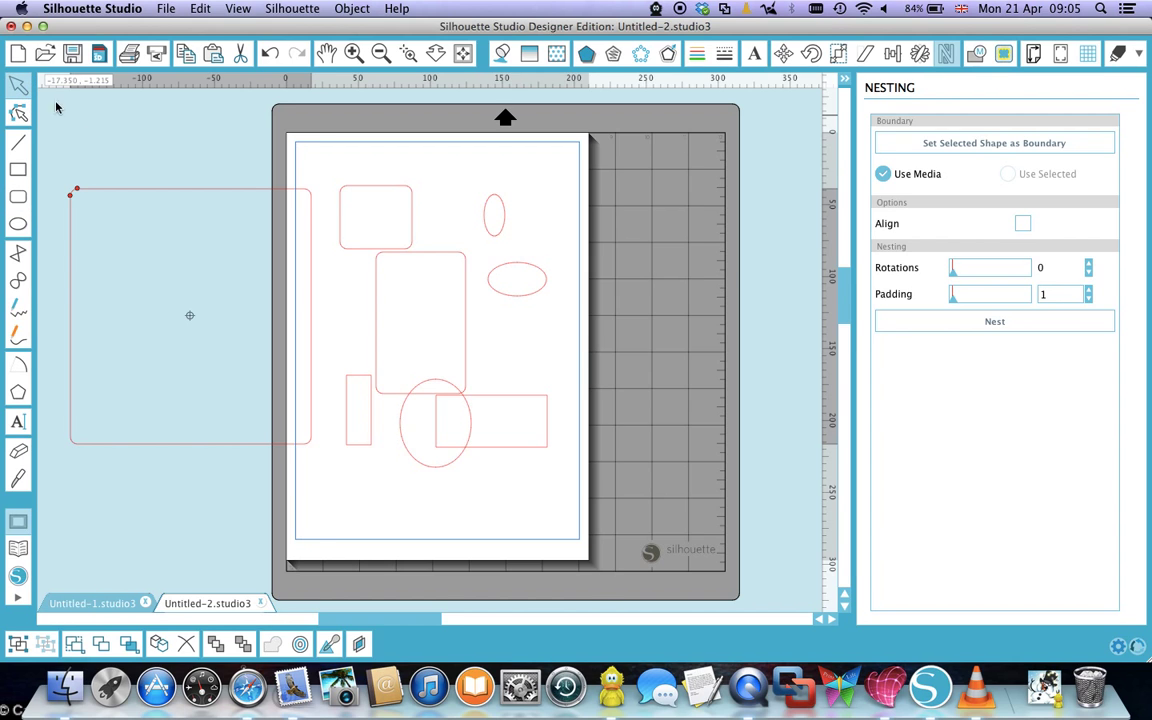
left_click(152, 193)
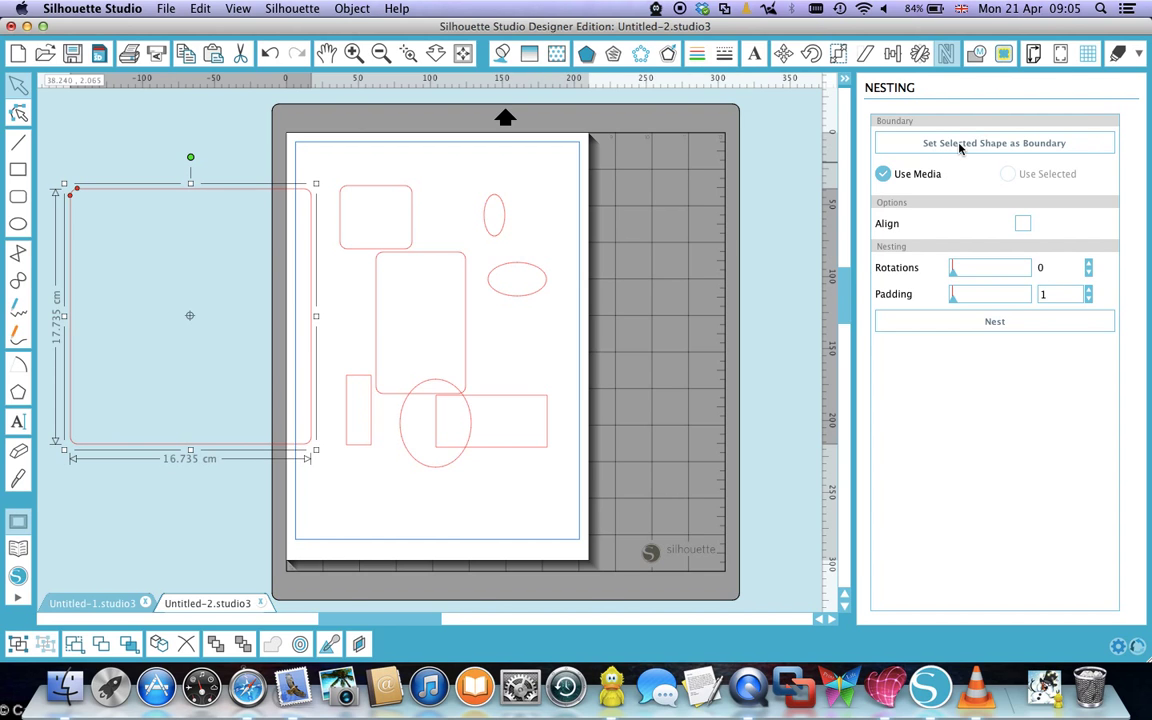
left_click(960, 146)
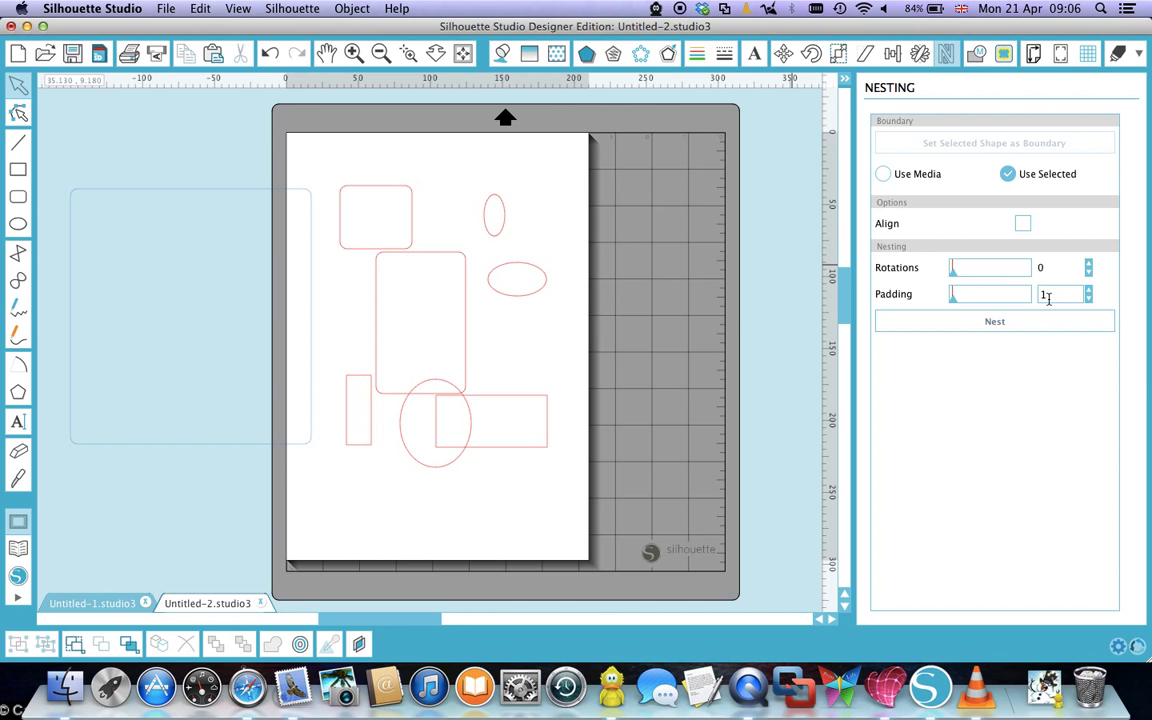
Step: Nest the drawn shapes inside the selected boundary and examine the spacing between them up close
left_click(993, 322)
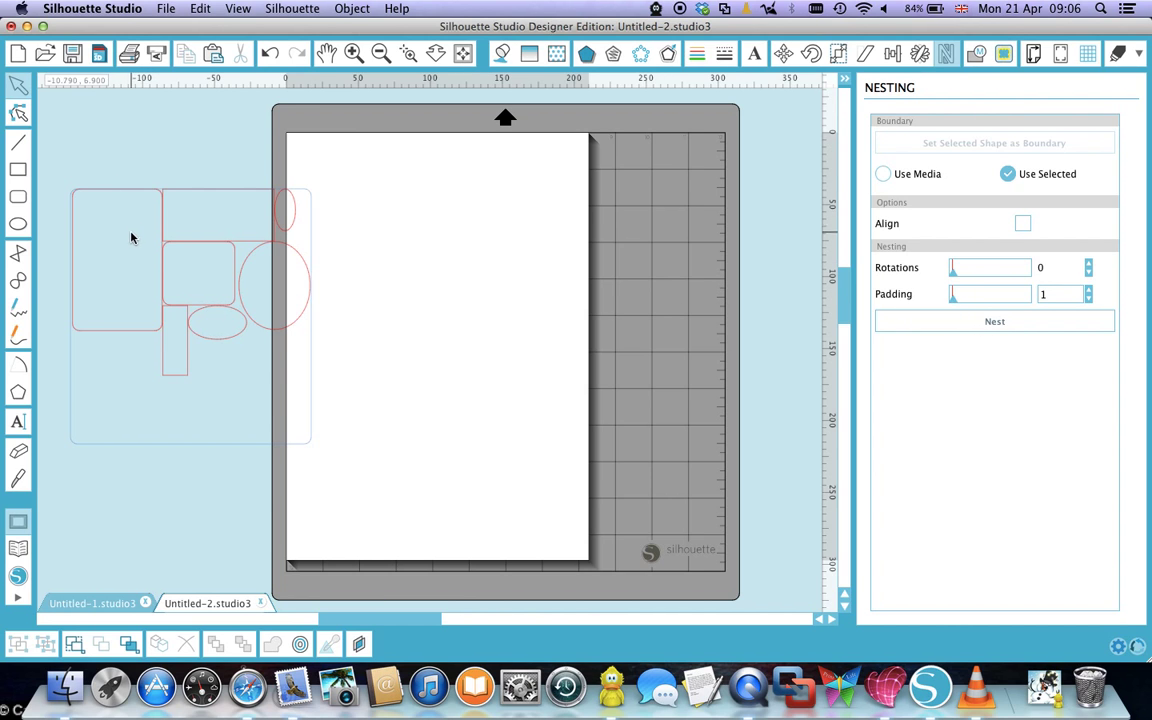
left_click(408, 53)
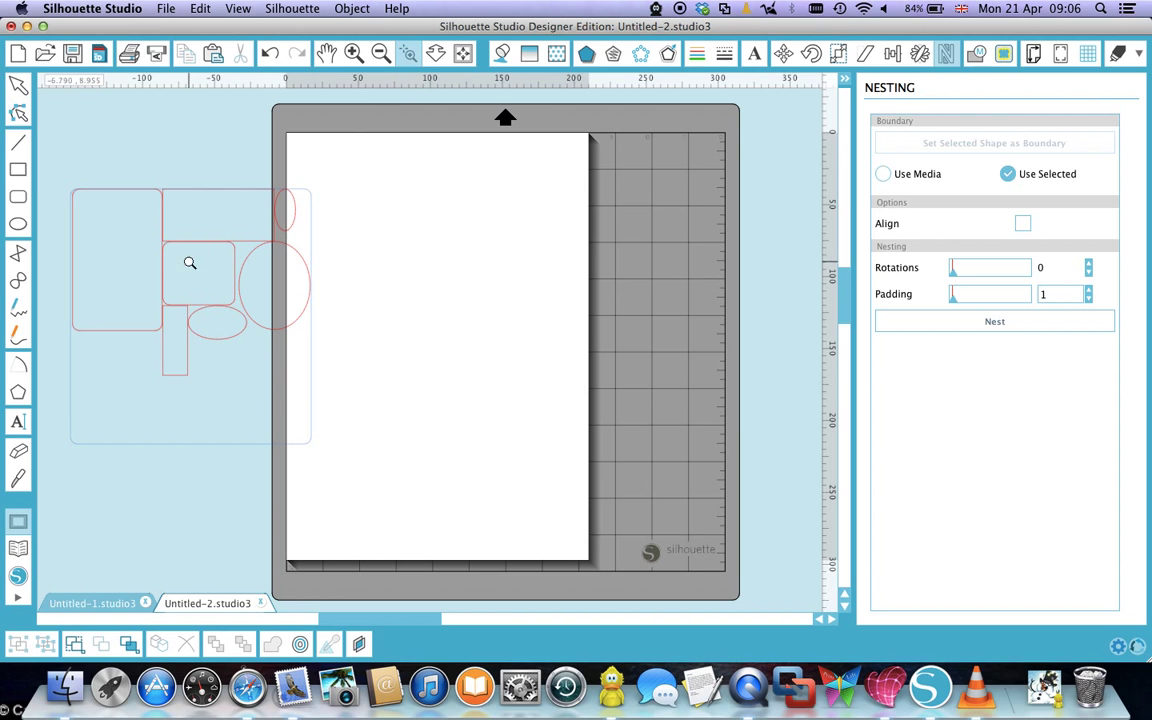
left_click(180, 287)
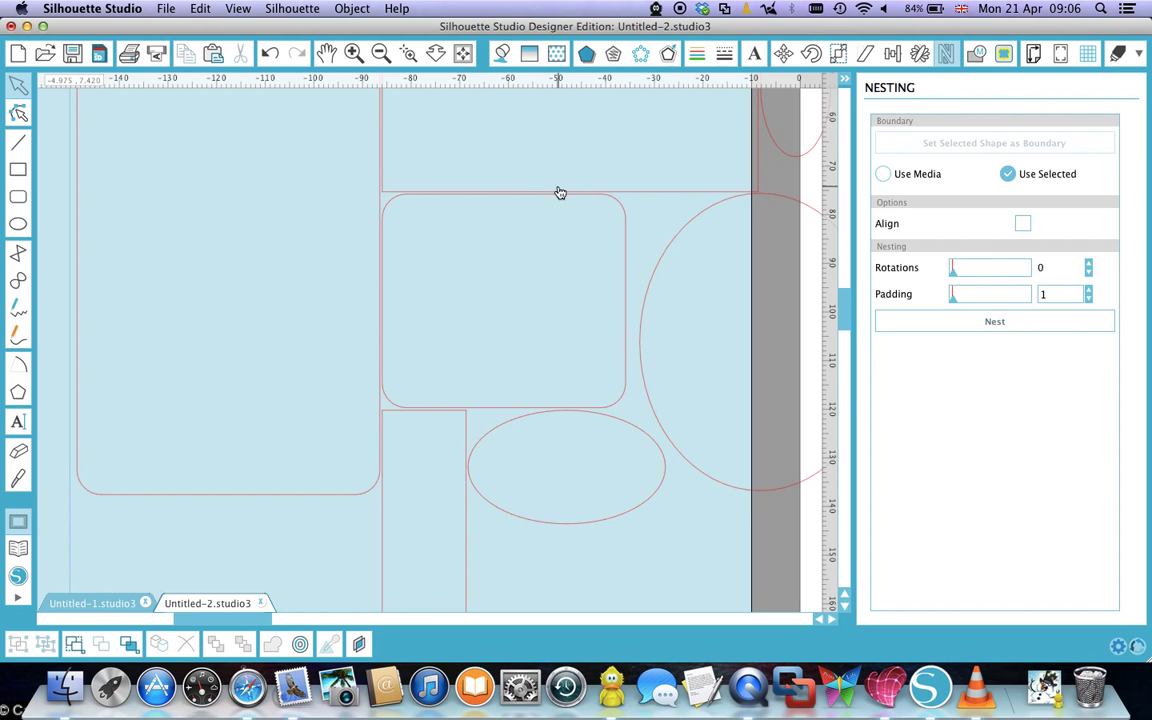
Step: Set the nesting padding to 15 and nest the shapes inside the boundary again
left_click_drag(951, 307, 965, 306)
left_click(967, 322)
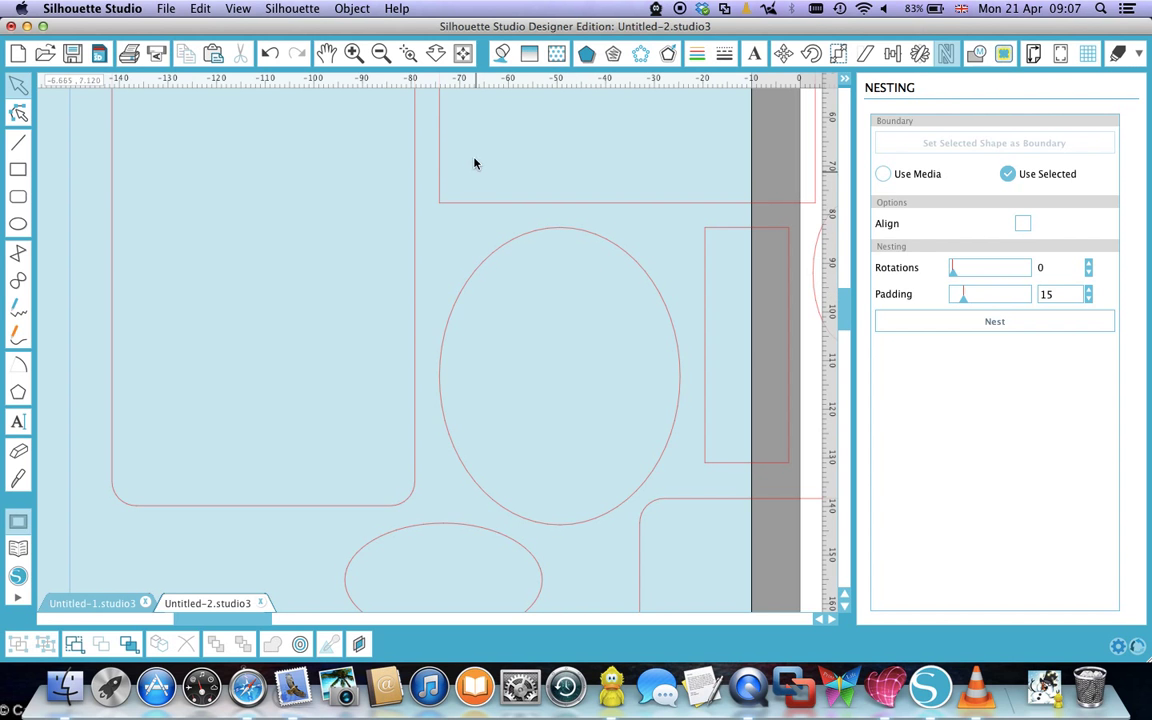
left_click(379, 52)
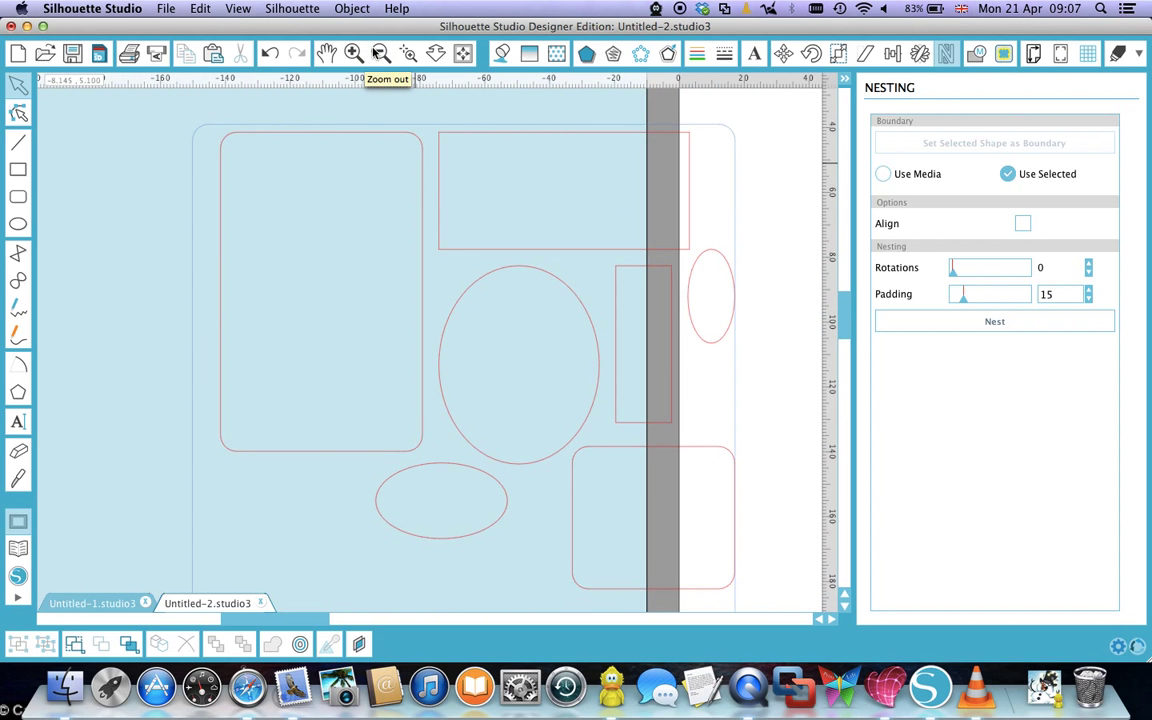
left_click(380, 53)
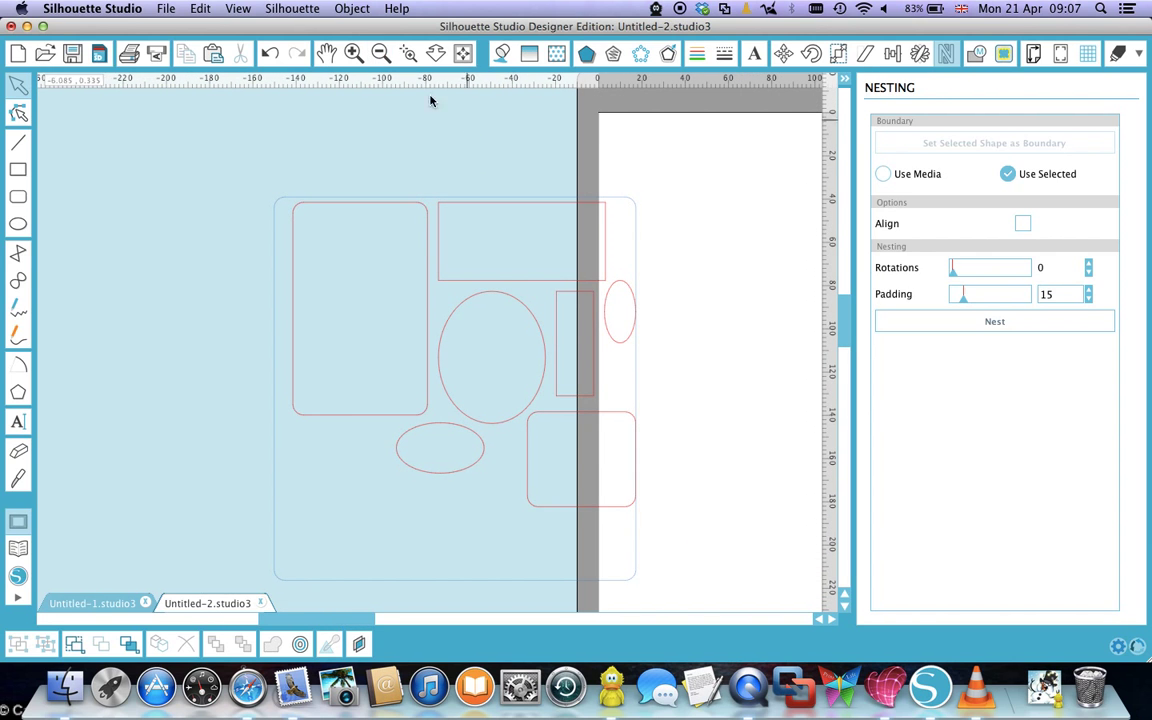
left_click(380, 53)
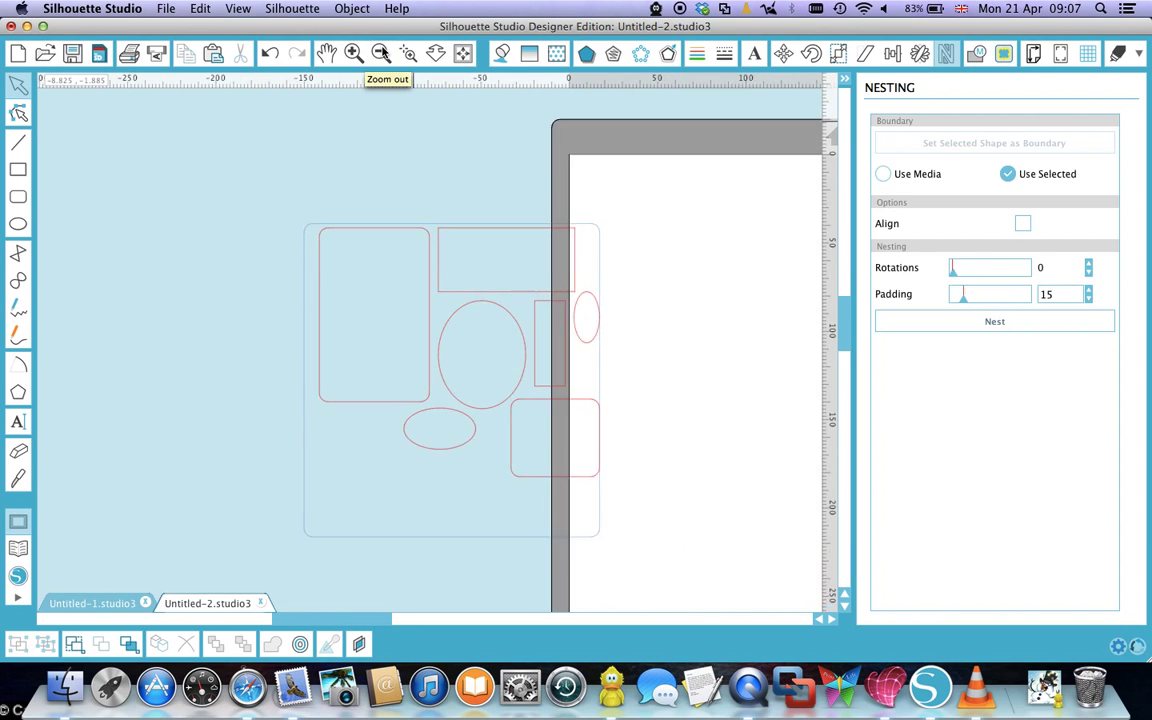
left_click(380, 53)
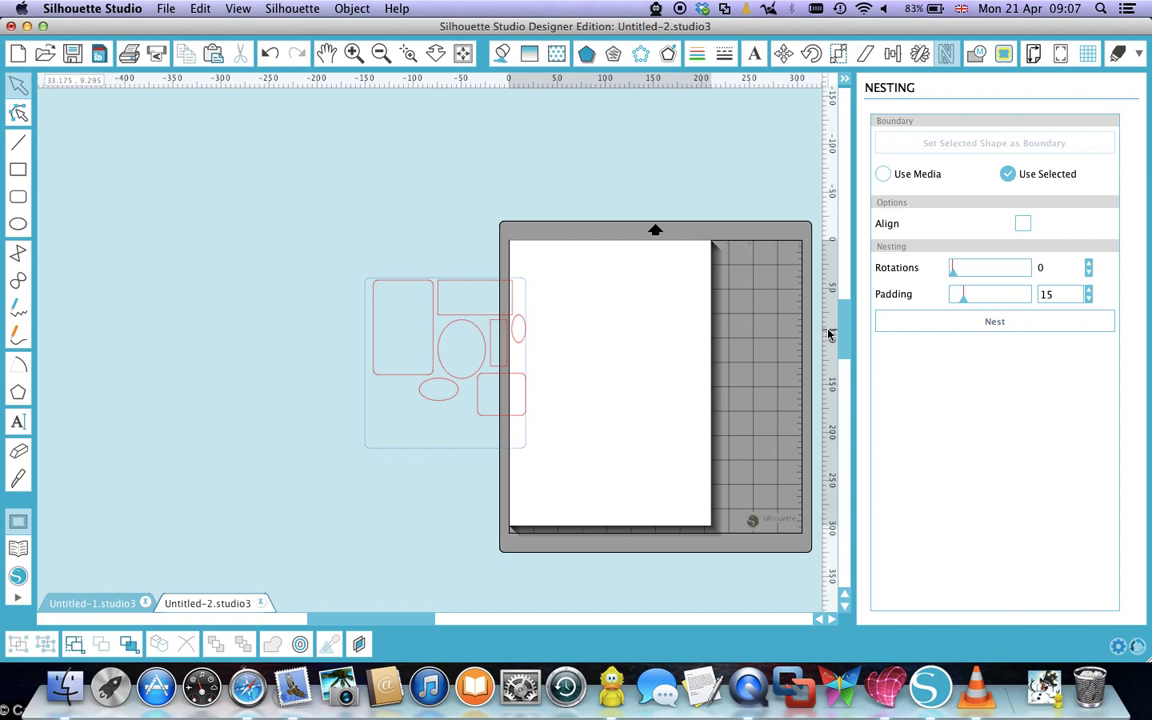
Step: Place a vertical guide line at about X 10.1 and a horizontal guide line at about Y 16.2
left_click_drag(828, 334, 606, 342)
left_click_drag(489, 72, 600, 395)
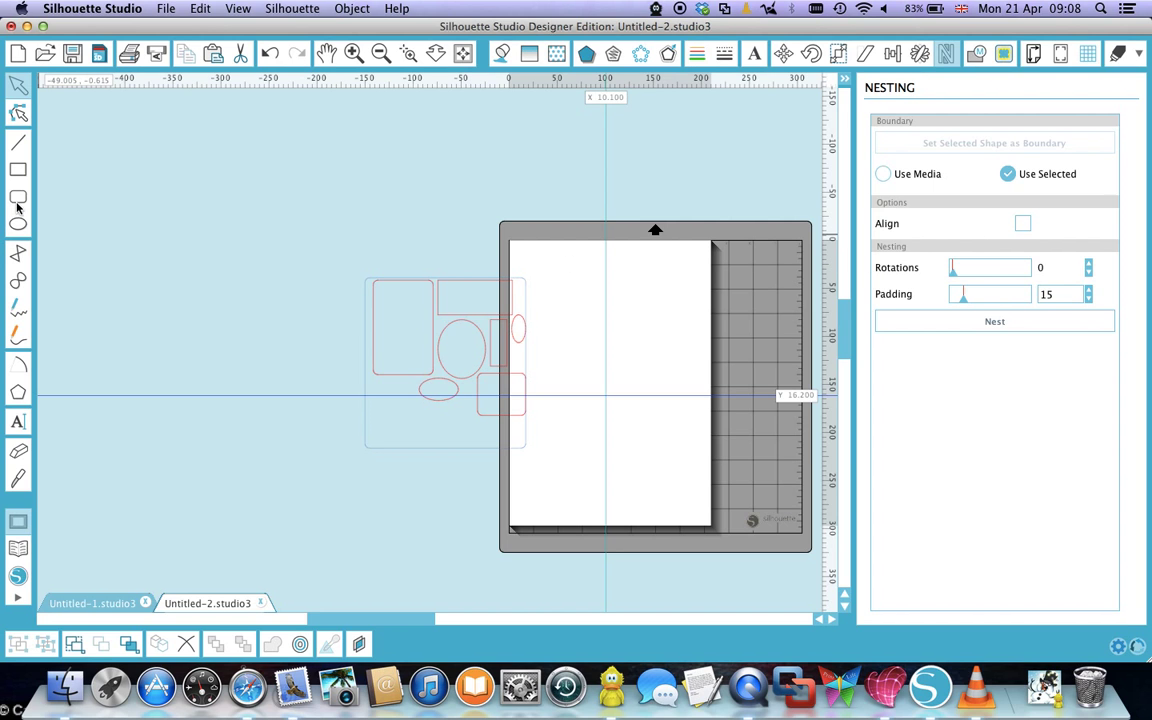
Step: Draw a rectangle about 19.3 × 8.2 cm off the page, above and left of the nested shapes, and open its scaling options
left_click(18, 169)
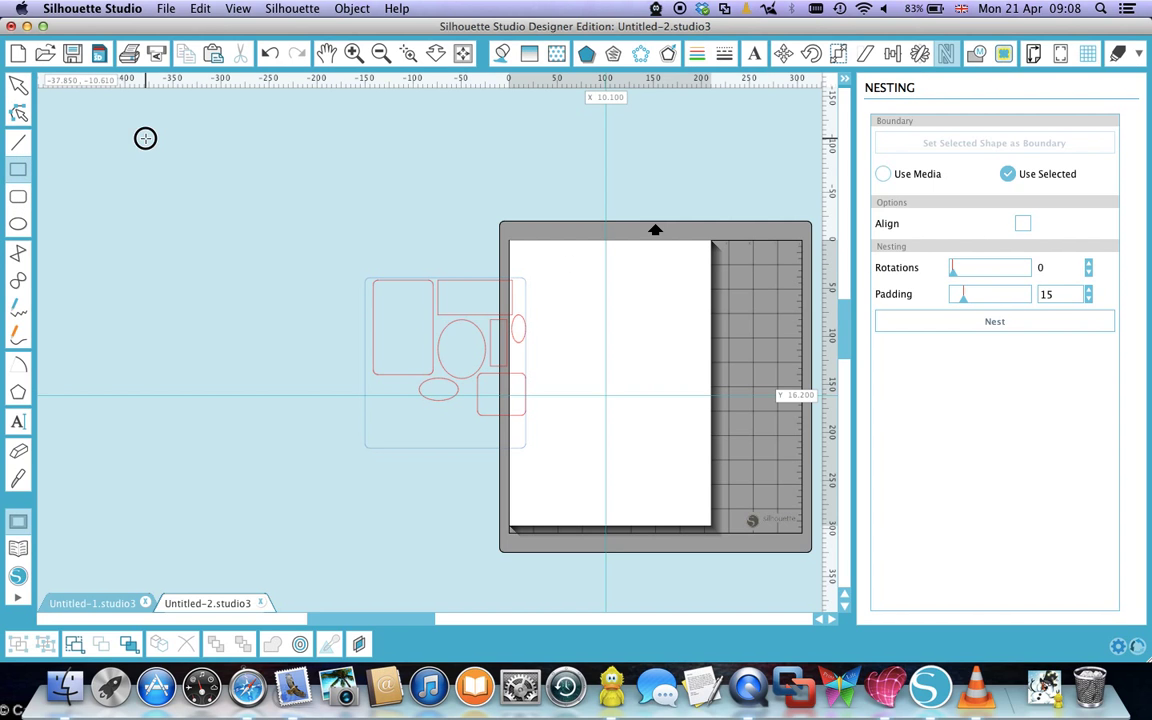
mouse_move(145, 138)
left_mouse_down()
mouse_move(324, 167)
mouse_move(331, 216)
left_mouse_up()
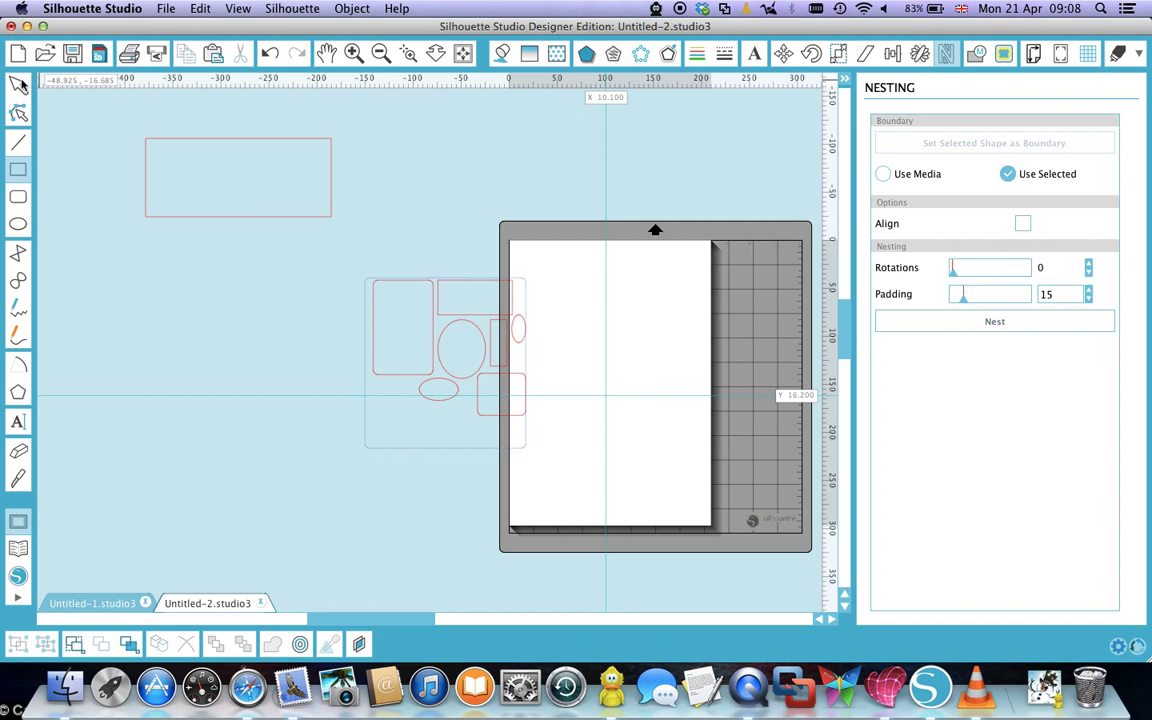
left_click(18, 85)
left_click(167, 142)
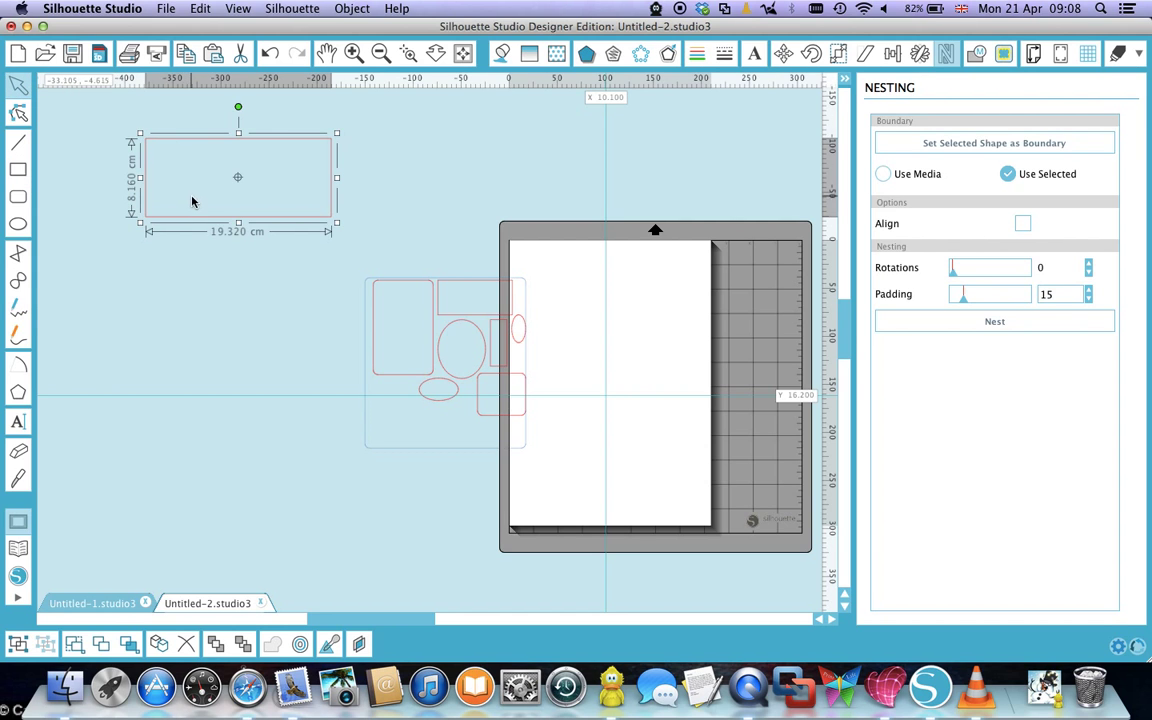
left_click(838, 56)
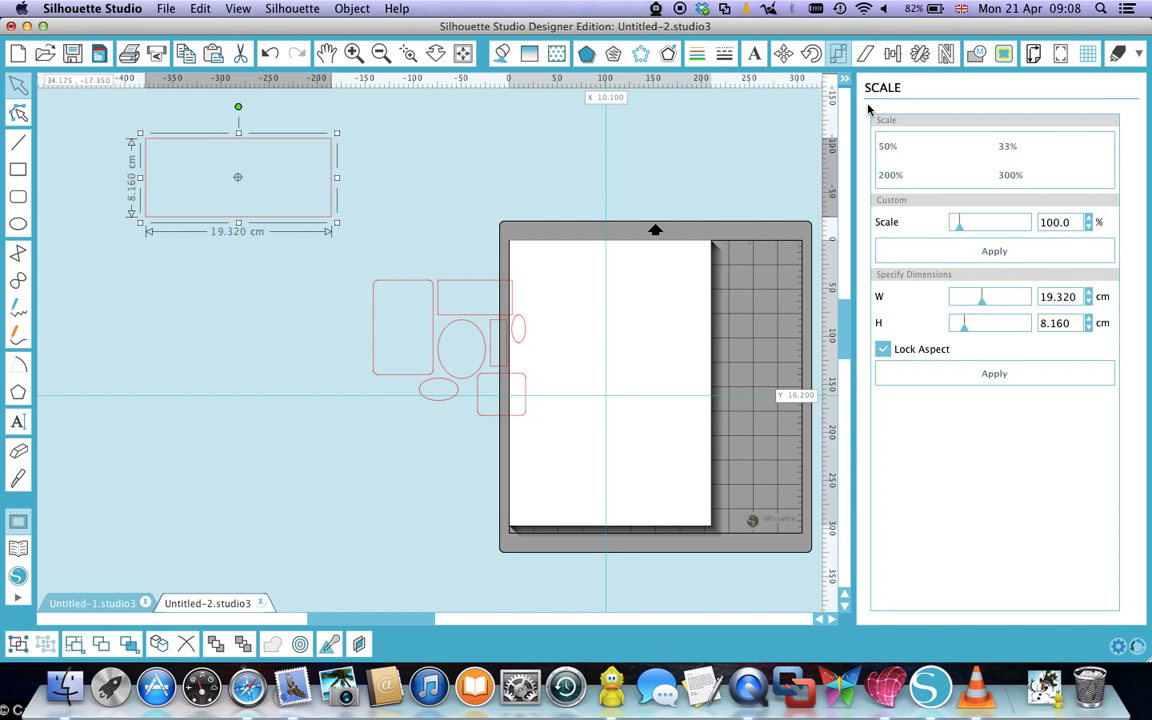